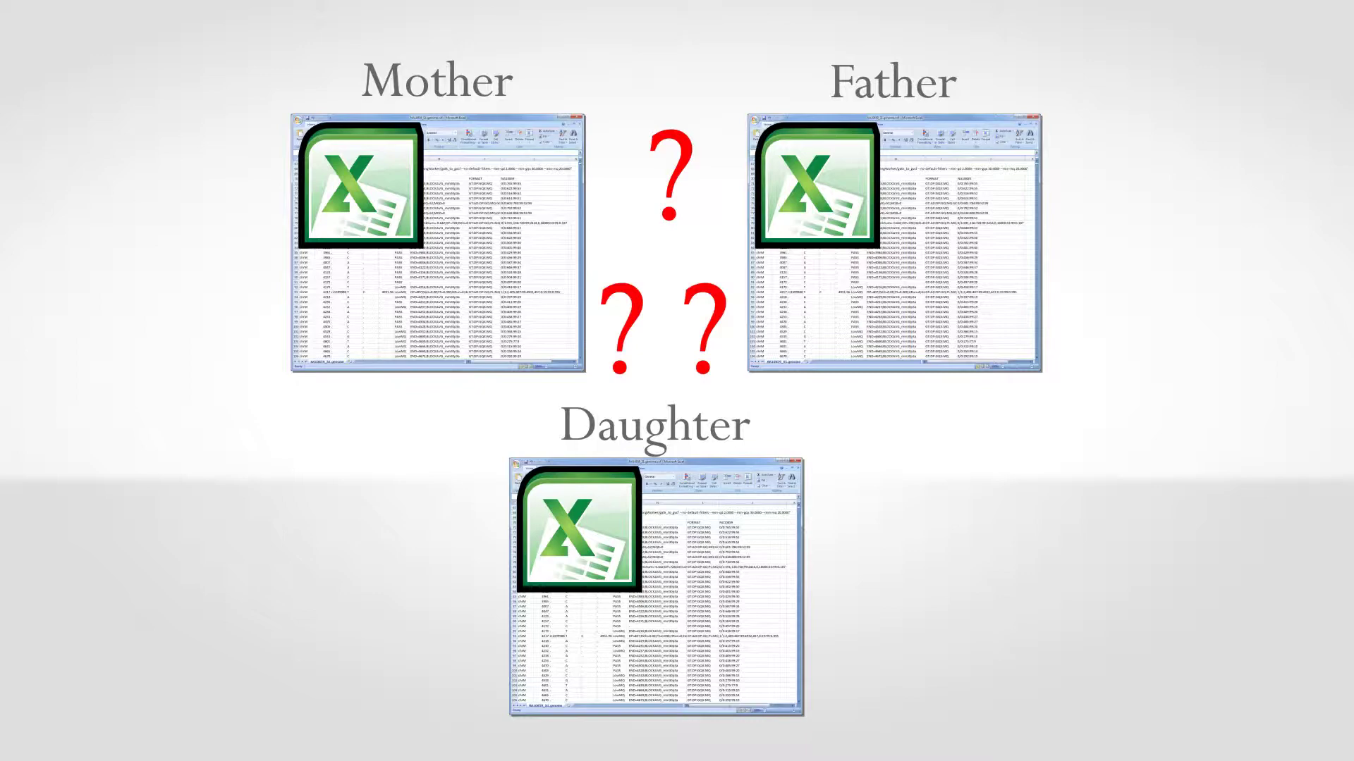
type("h")
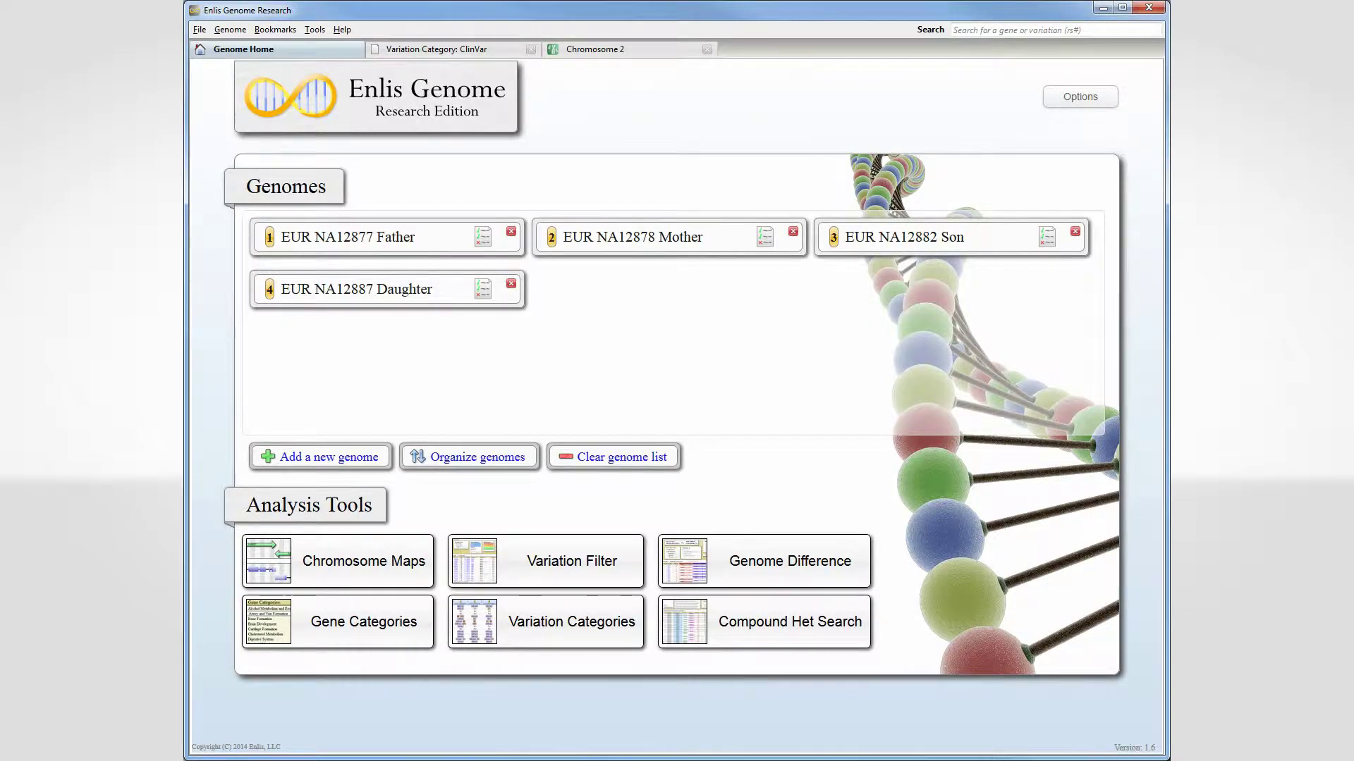
Step: Browse the ClinVar variation categories and FLT4 gene summary, then run a Protein Impact variation filter
left_click(514, 50)
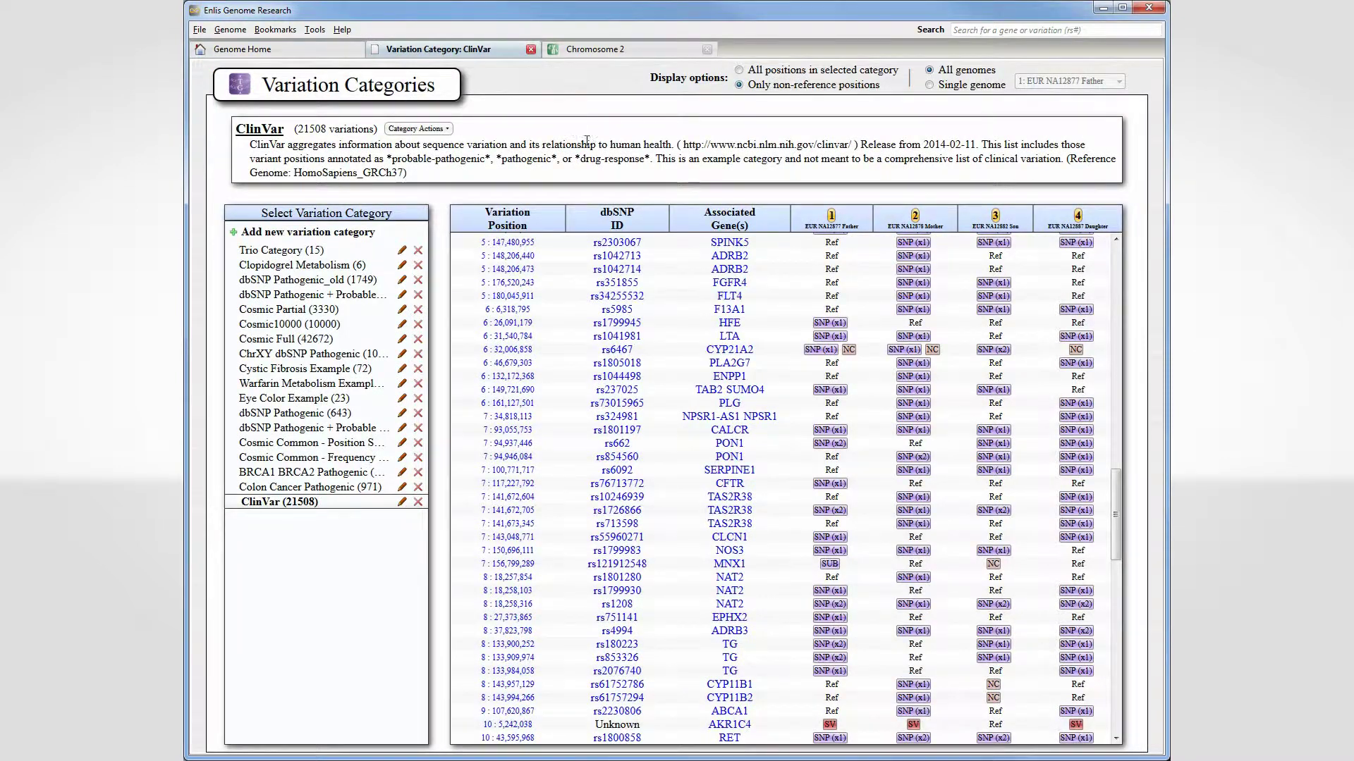
left_click(729, 298)
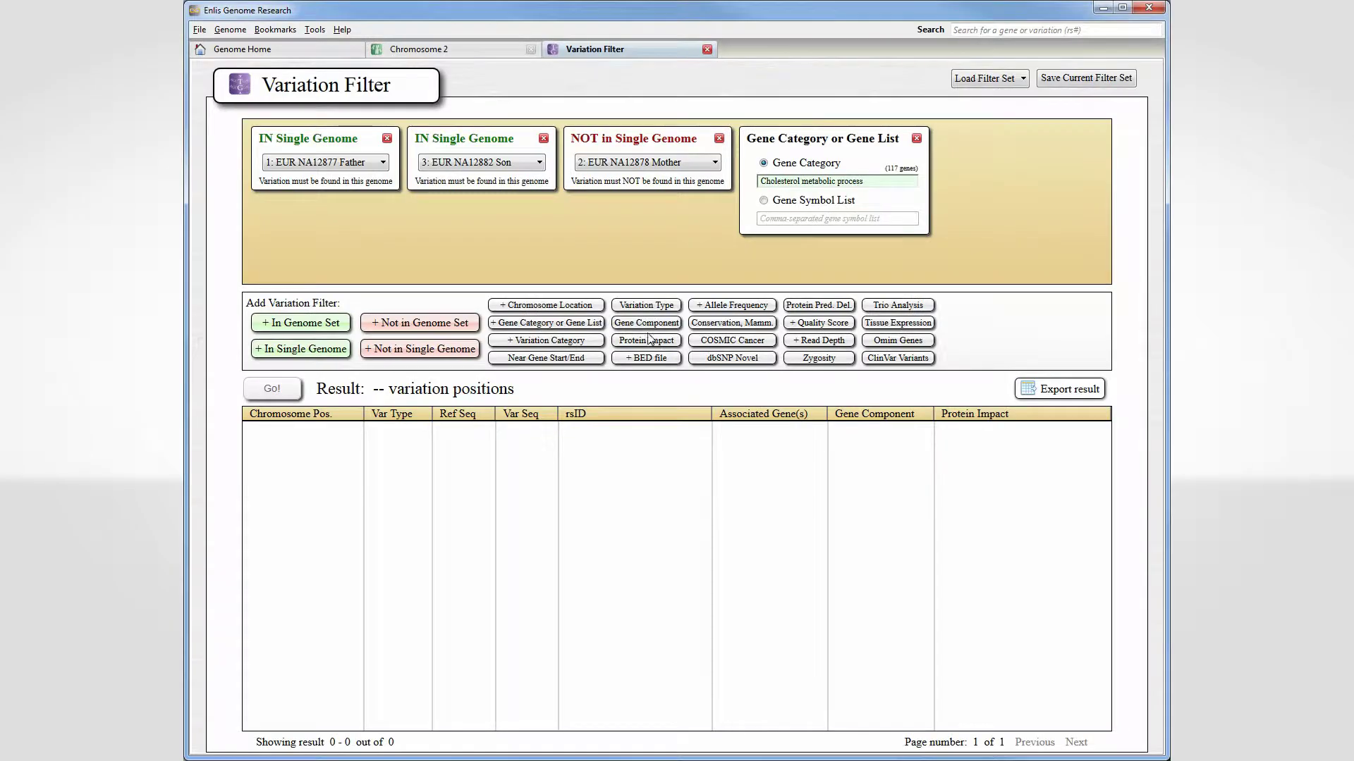
left_click(649, 340)
left_click(276, 389)
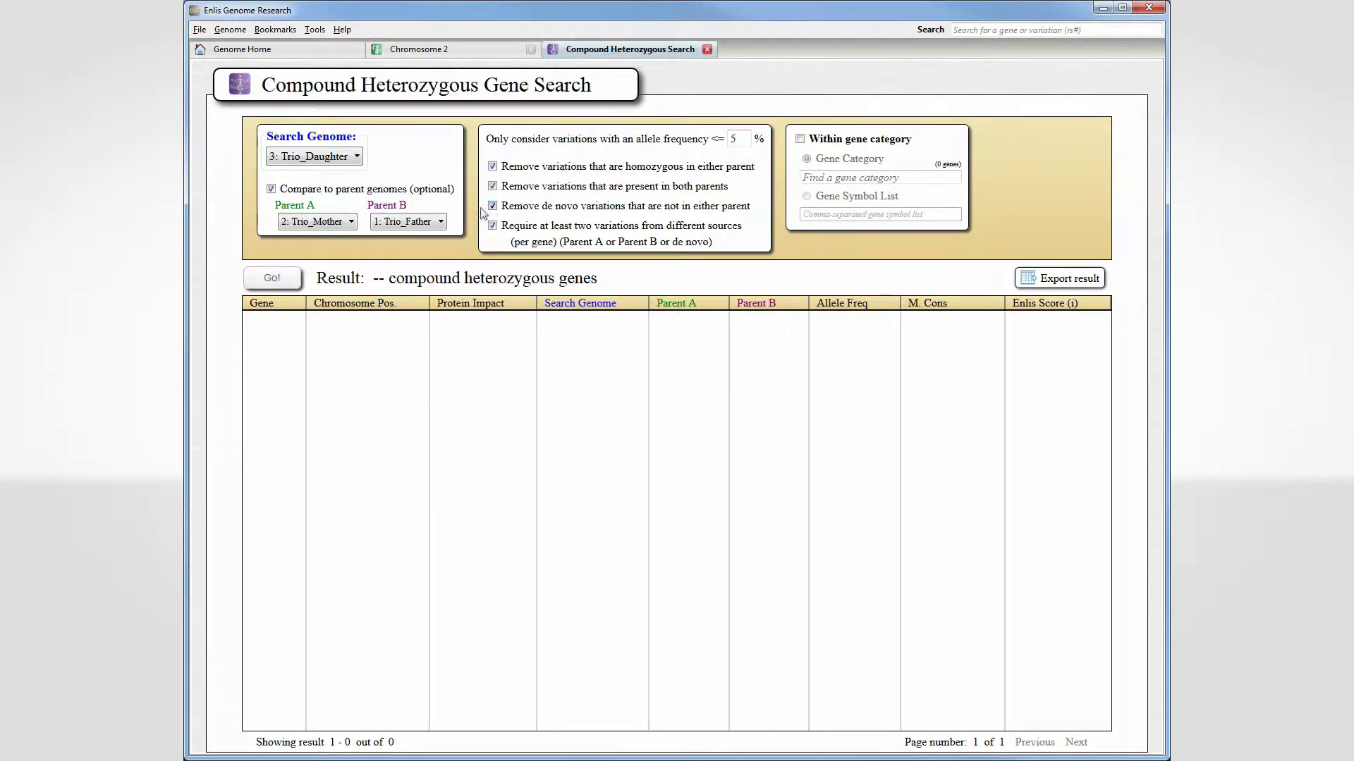
Step: Run the compound heterozygous search for Trio_Daughter against Trio_Mother and Trio_Father
left_click(277, 277)
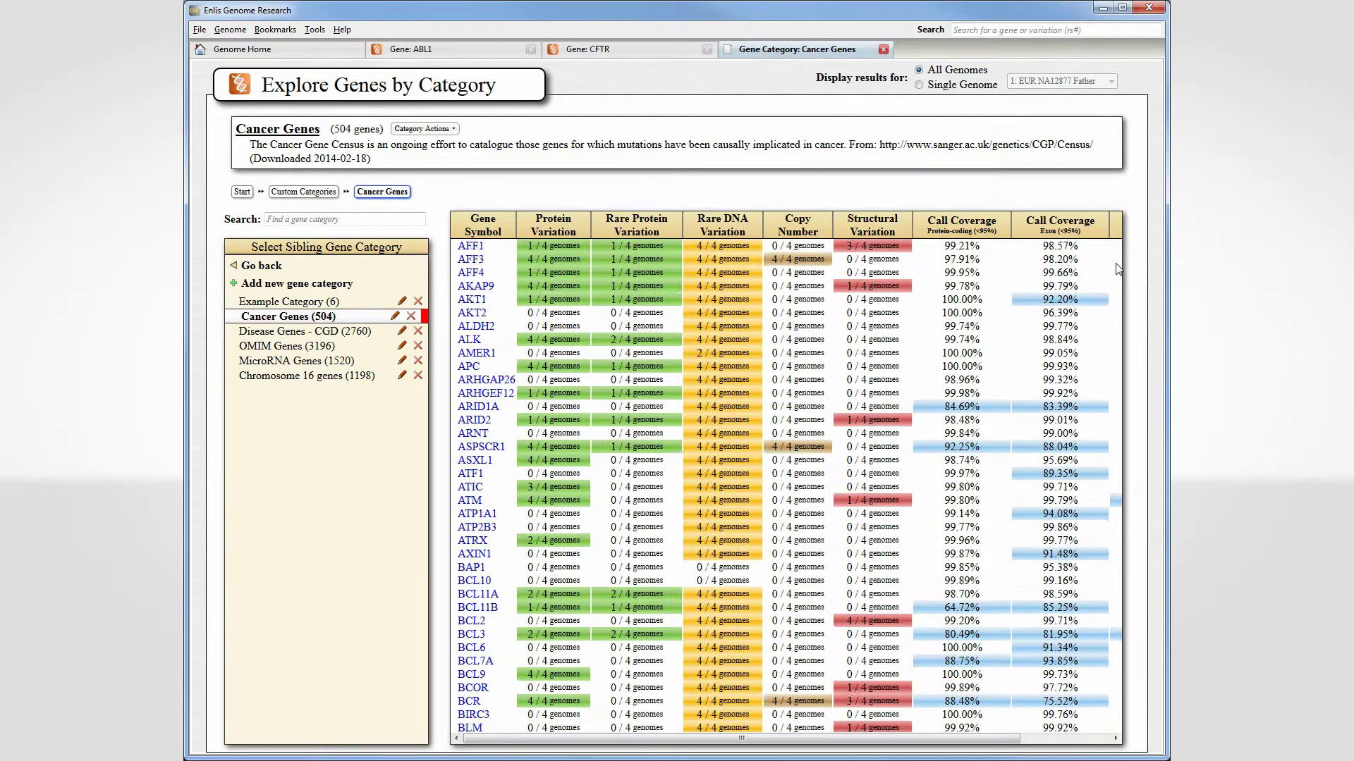
scroll(1116, 269, "down", 2)
scroll(1116, 270, "down", 2)
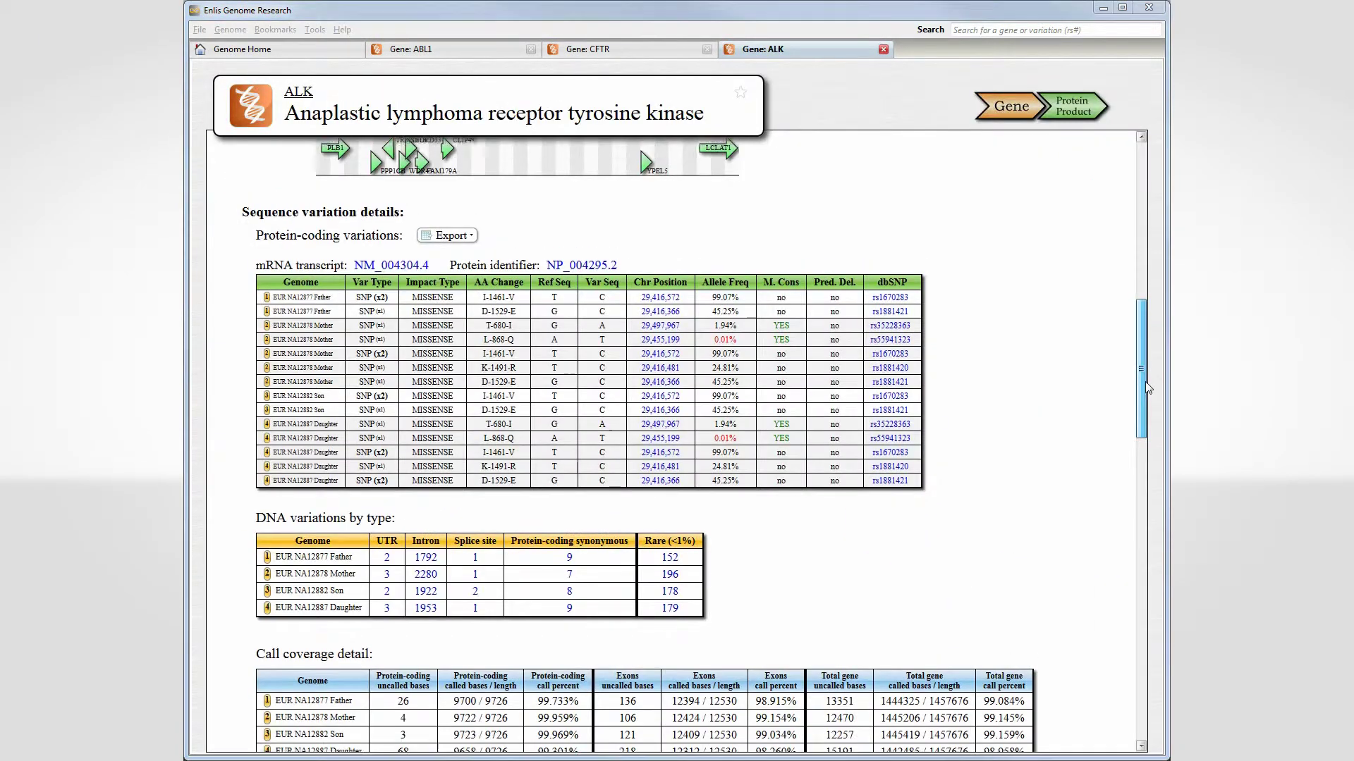
left_click_drag(1148, 390, 1151, 360)
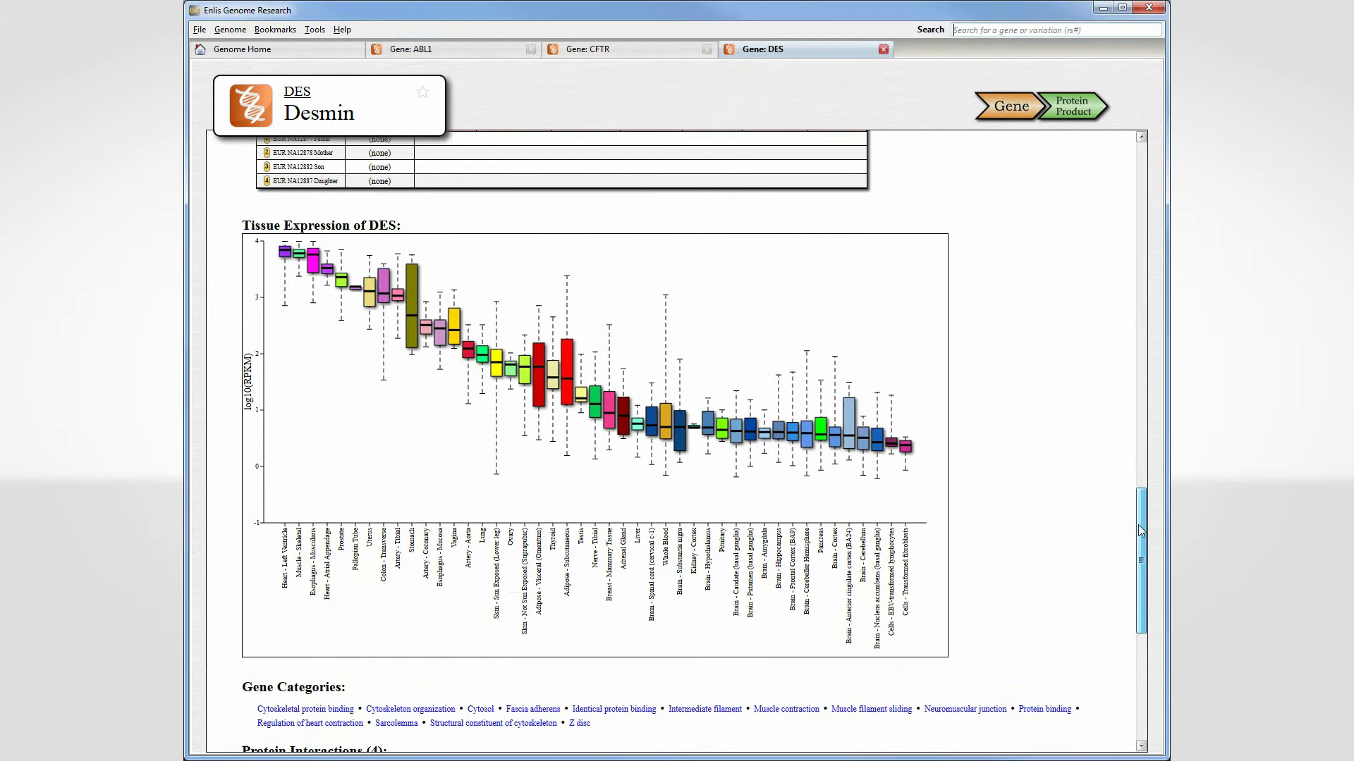
left_click_drag(1139, 526, 1140, 538)
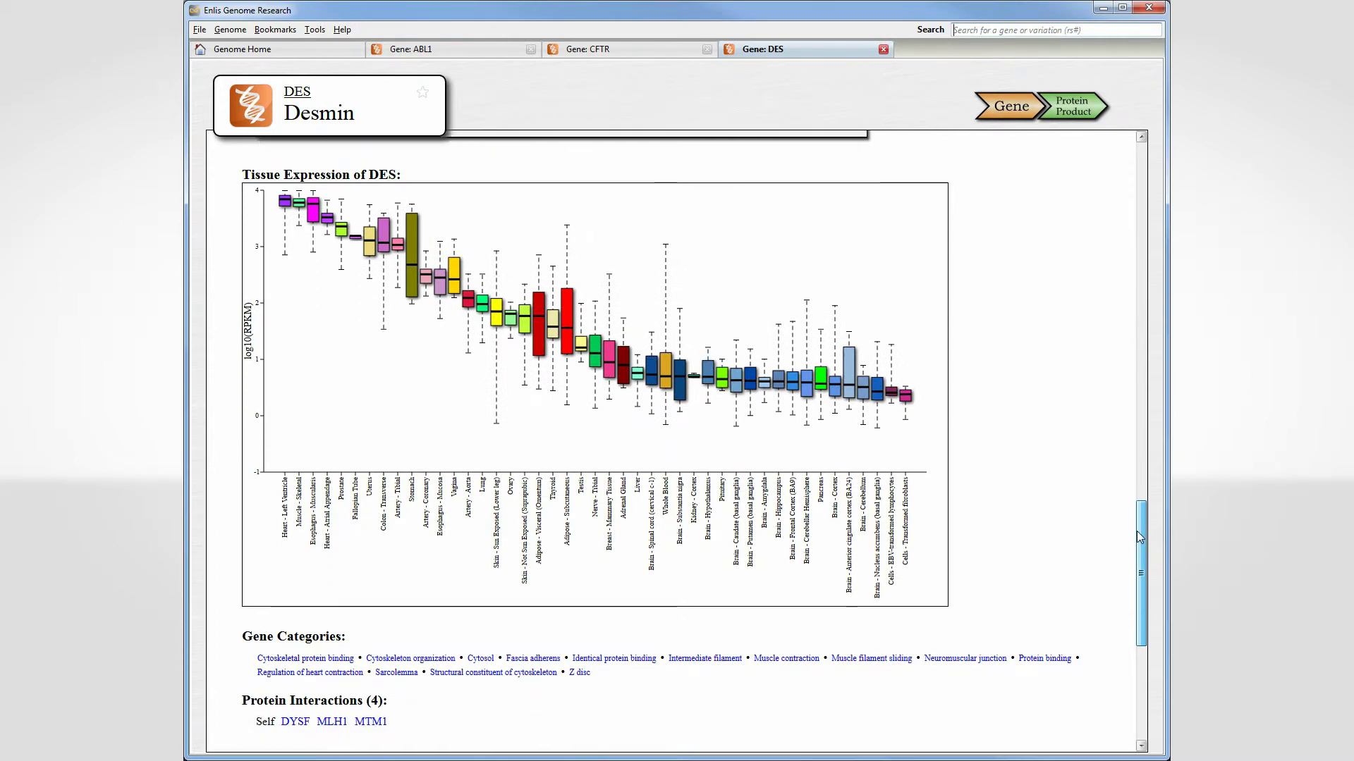